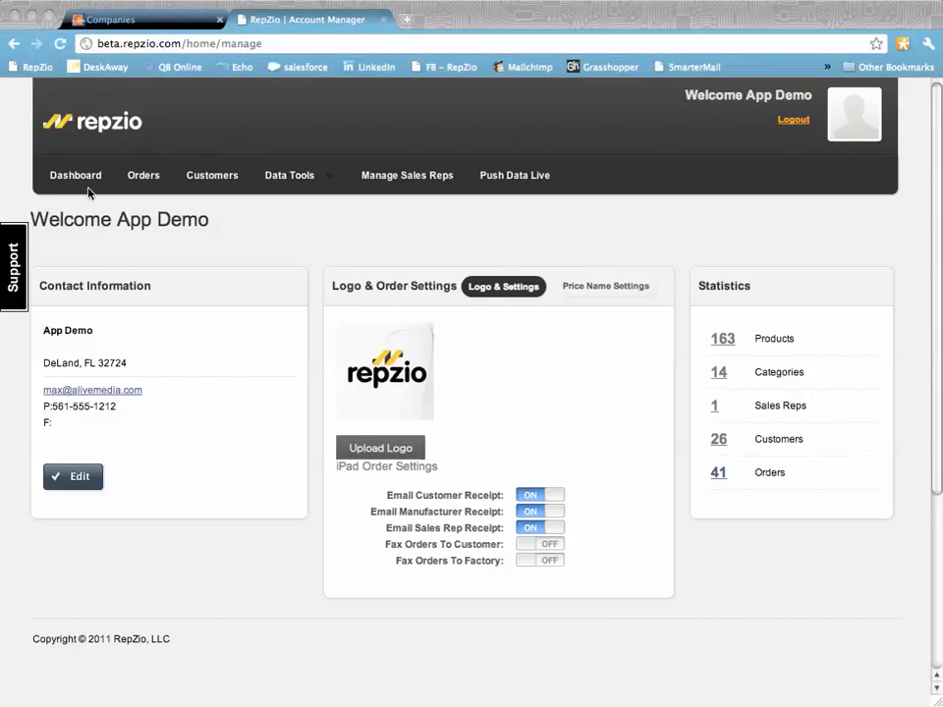
Step: Go to the Customers company list, then to the Manage Sales Reps page
{"action": "left_click", "coordinate": [223, 182]}
{"action": "mouse_move", "coordinate": [290, 175]}
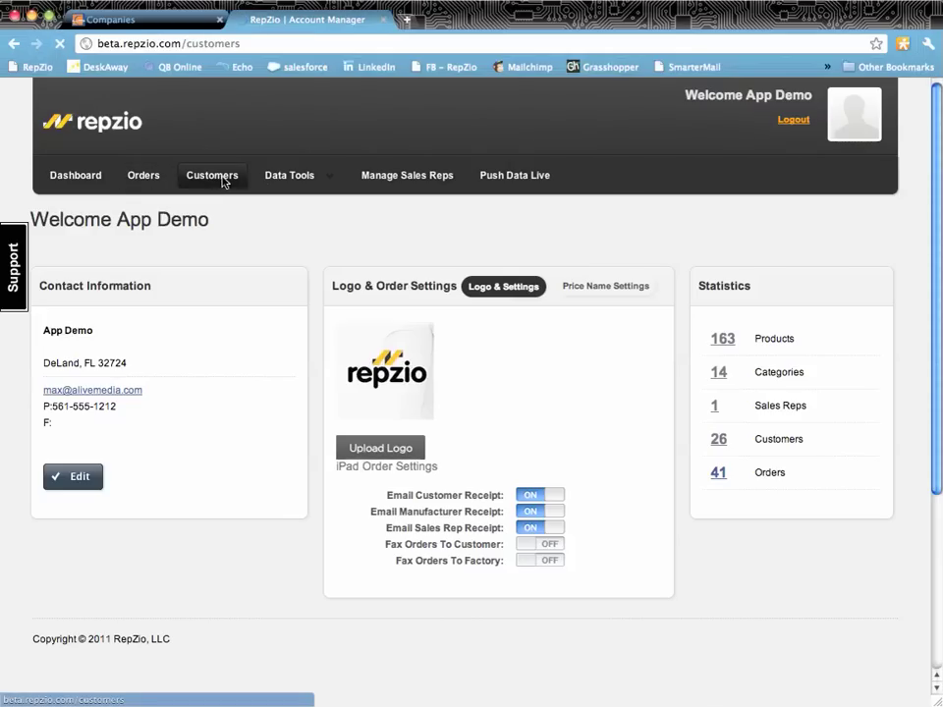
{"action": "left_click", "coordinate": [363, 177]}
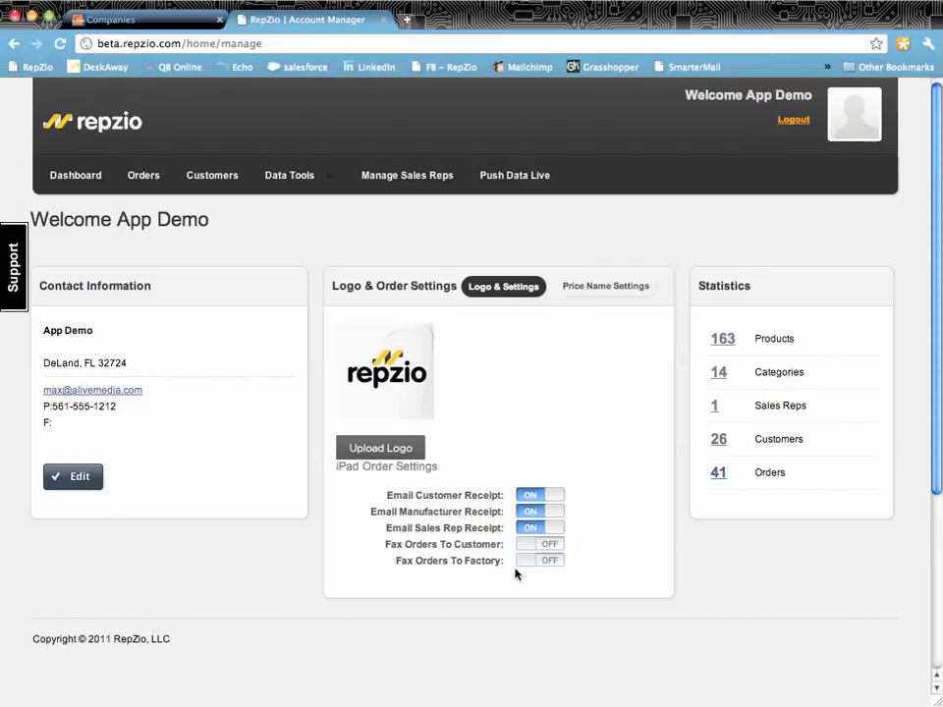
{"action": "left_click", "coordinate": [531, 496]}
{"action": "left_click", "coordinate": [544, 496]}
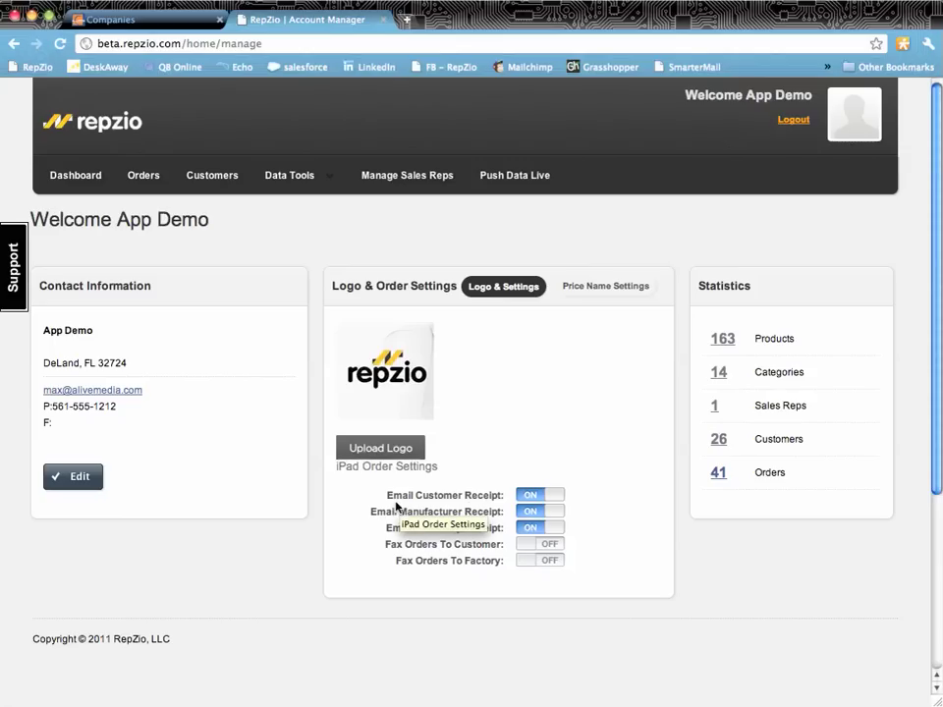
{"action": "left_click", "coordinate": [527, 496]}
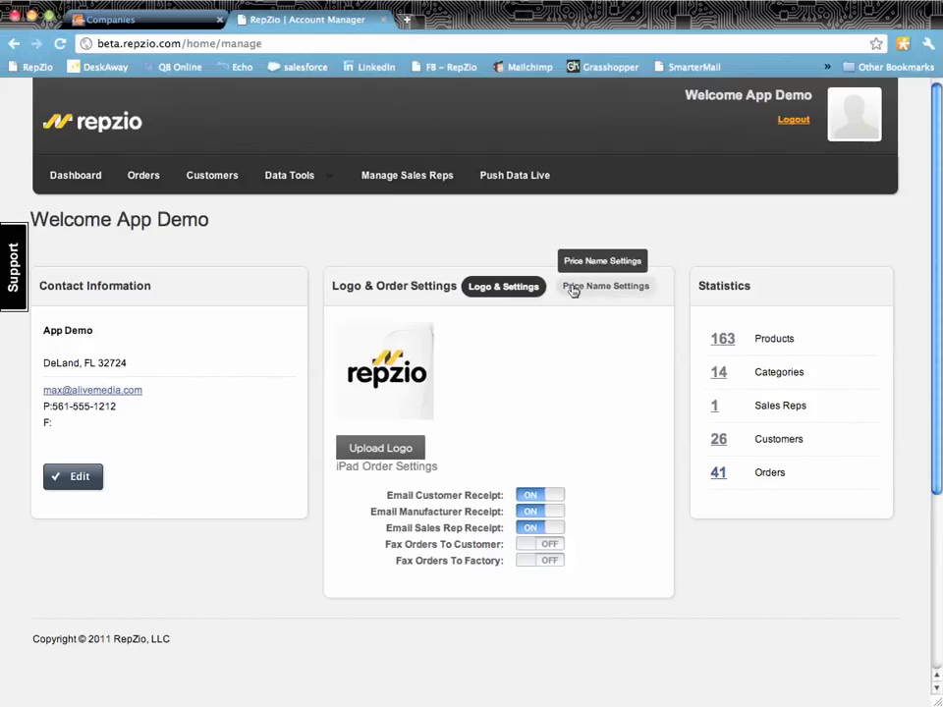
Step: View the Base Price and PL1–PL9 price names, select Base Price without changing it, and reload the dashboard
{"action": "left_click", "coordinate": [609, 293]}
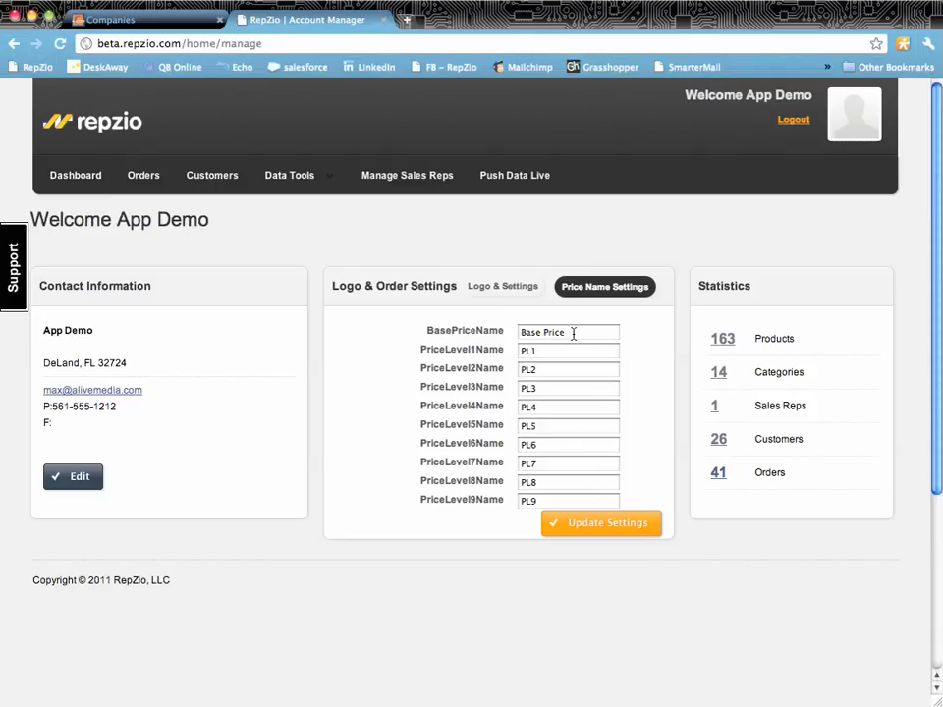
{"action": "triple_click", "coordinate": [532, 332]}
{"action": "left_click", "coordinate": [579, 333]}
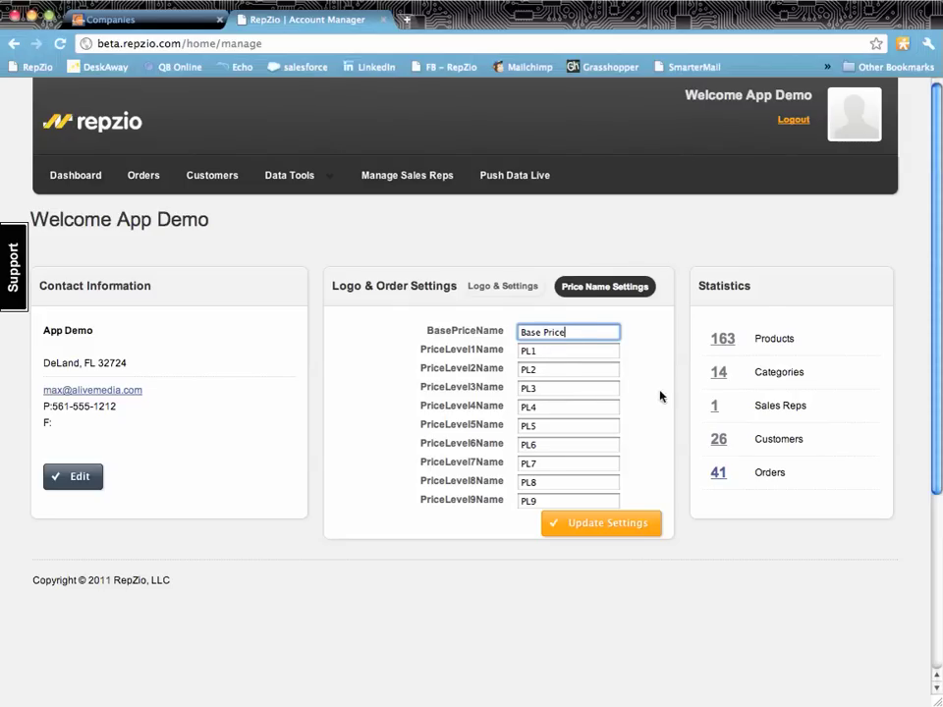
{"action": "left_click", "coordinate": [629, 235]}
{"action": "left_click", "coordinate": [67, 180]}
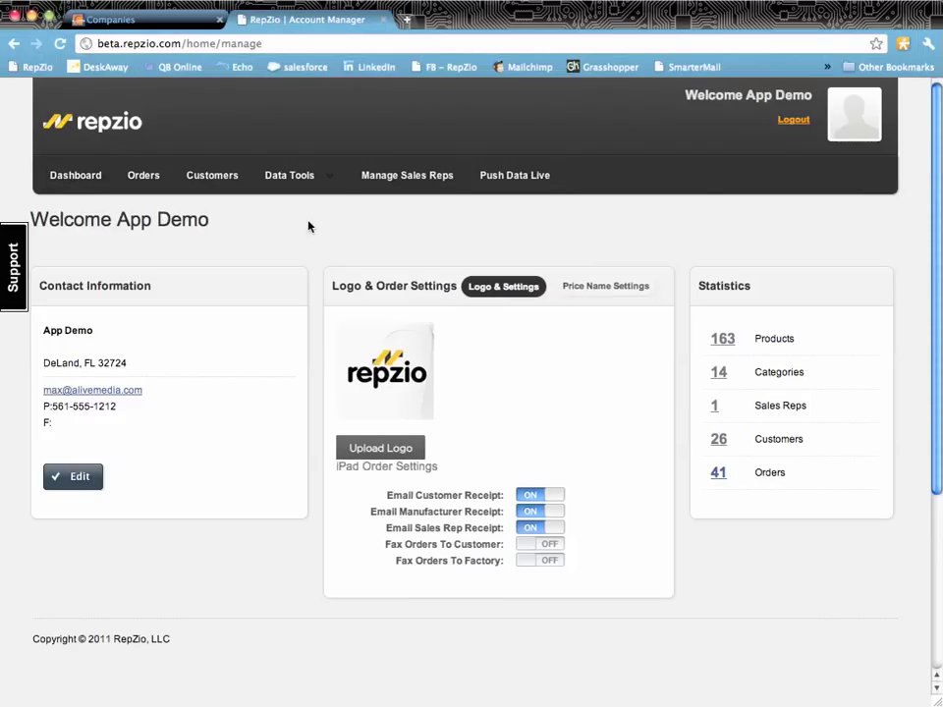
{"action": "left_click", "coordinate": [13, 273]}
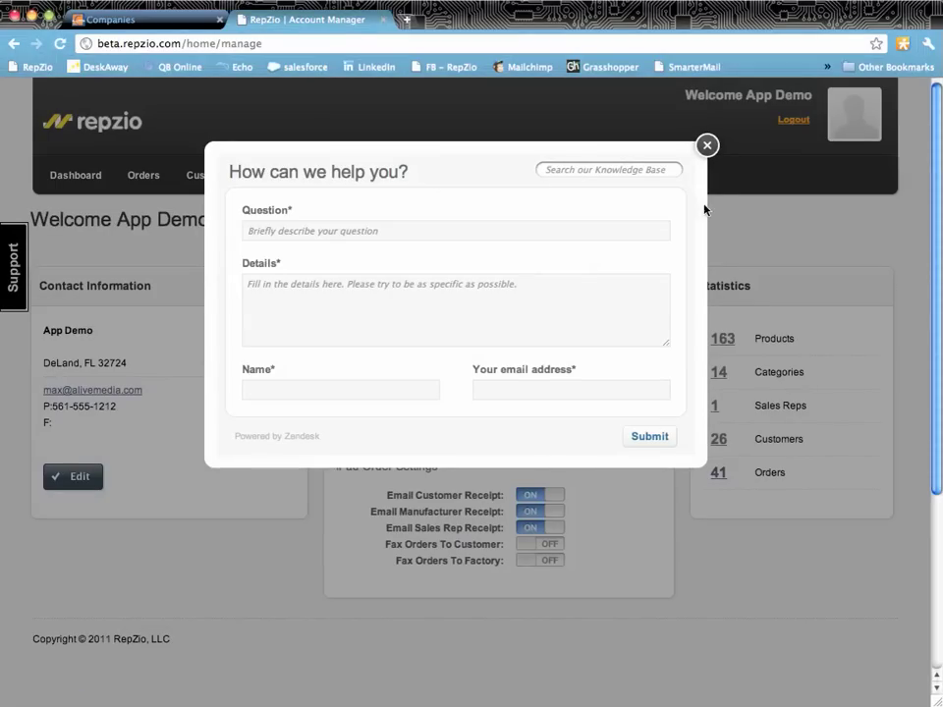
{"action": "left_click", "coordinate": [707, 147]}
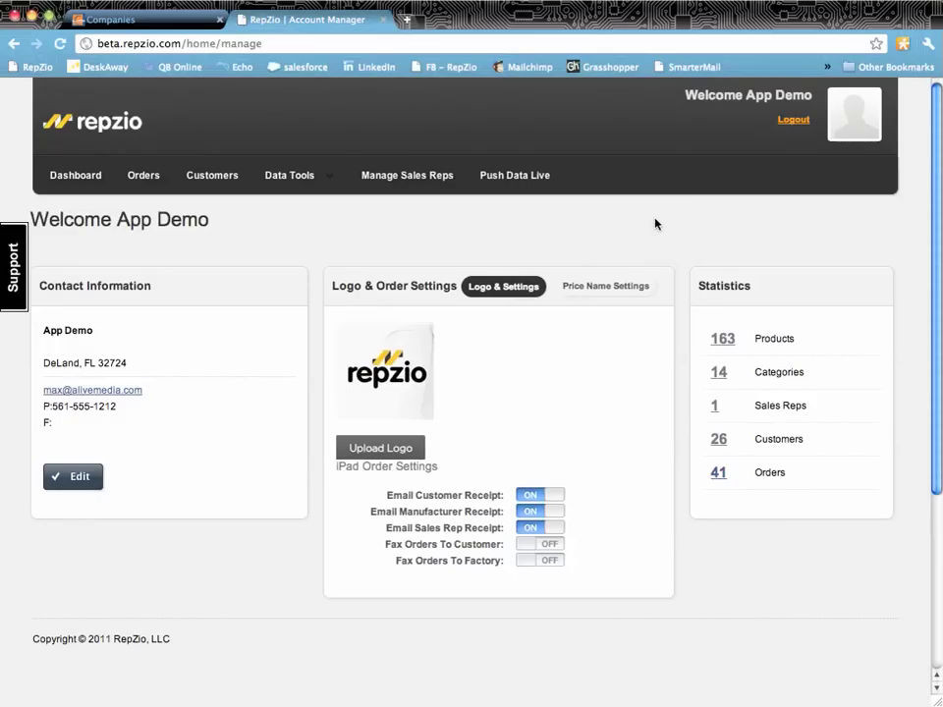